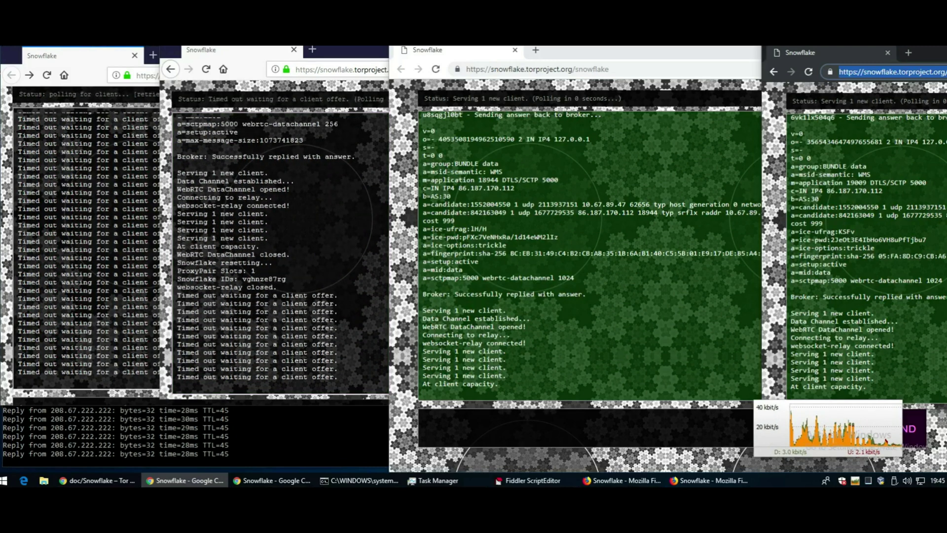
- Reload the leftmost Snowflake proxy page, then move to a fresh Chrome guest window
click(46, 75)
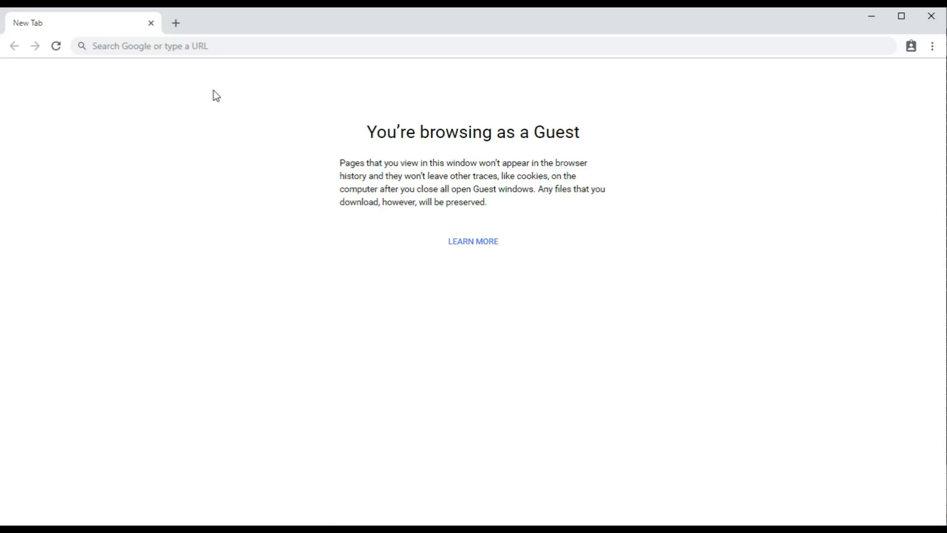
- Go to snowflake.torproject.org in the guest tab
click(205, 47)
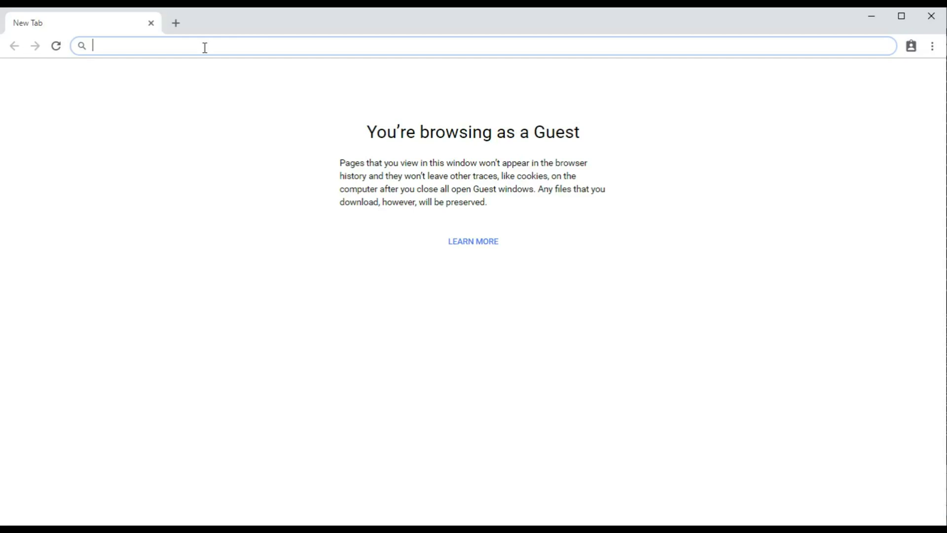
text(snowf)
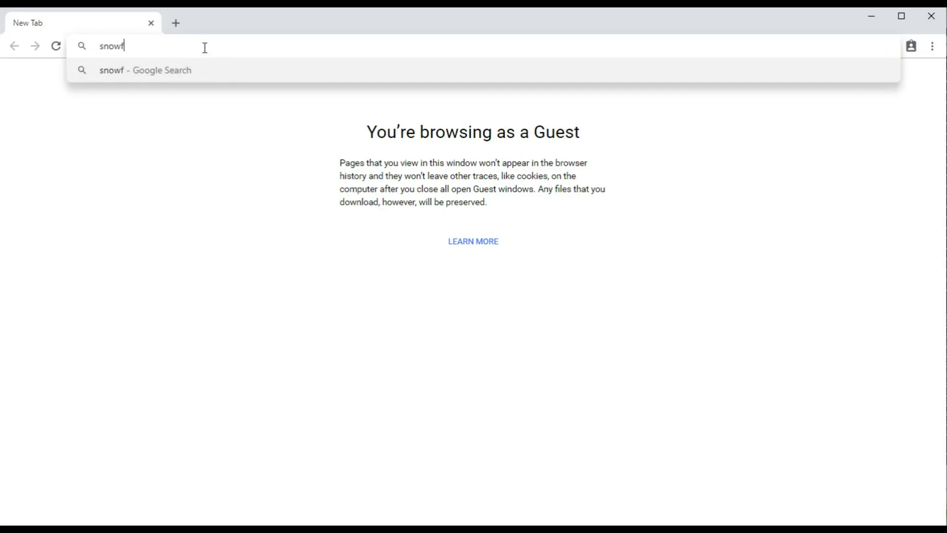
text(lake.)
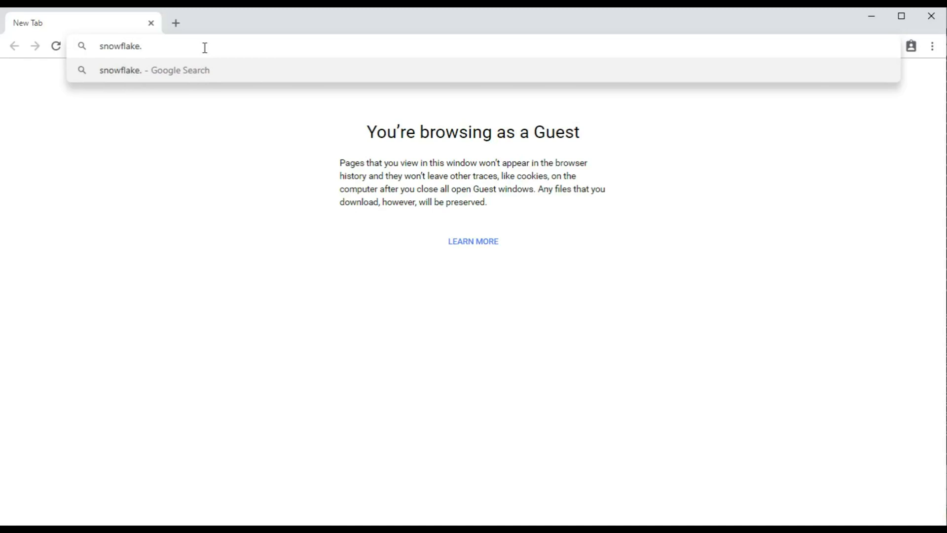
text(torprojec)
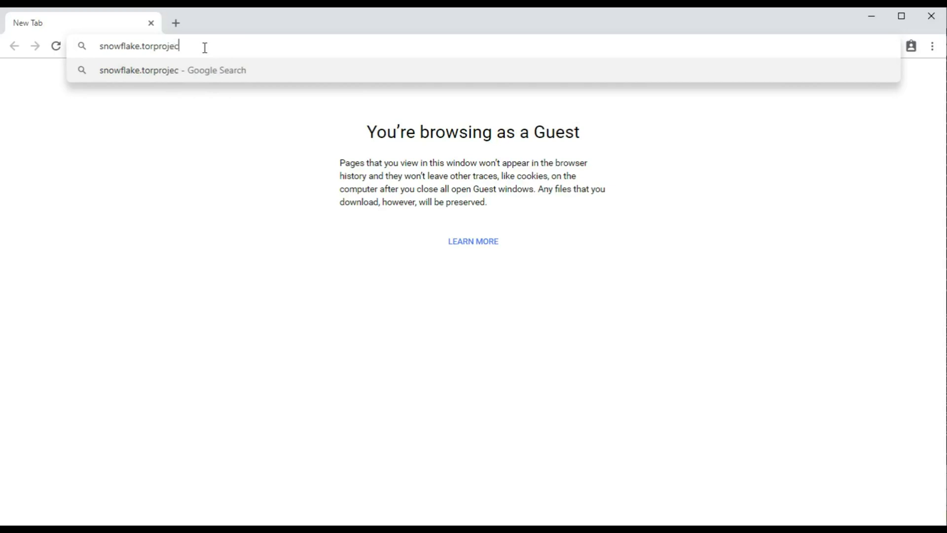
text(t.or)
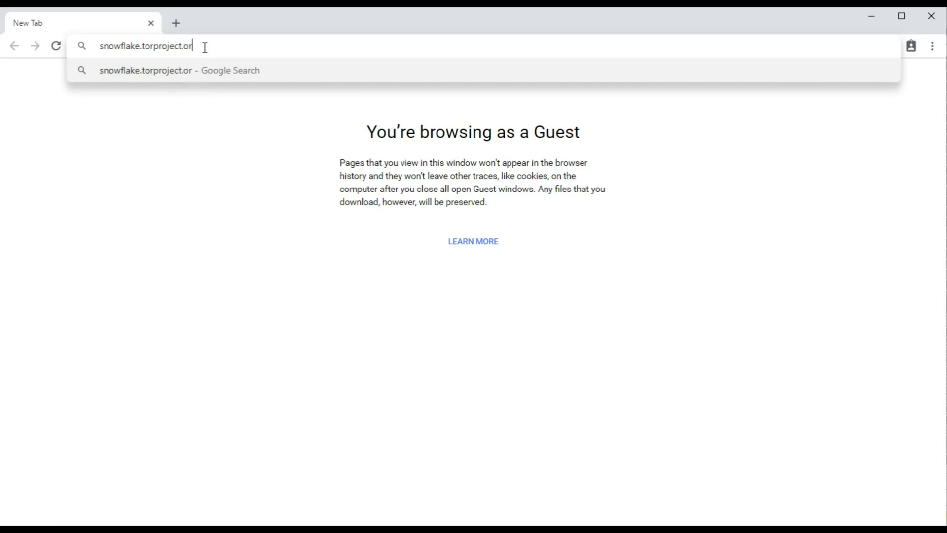
text(g)
key(Return)
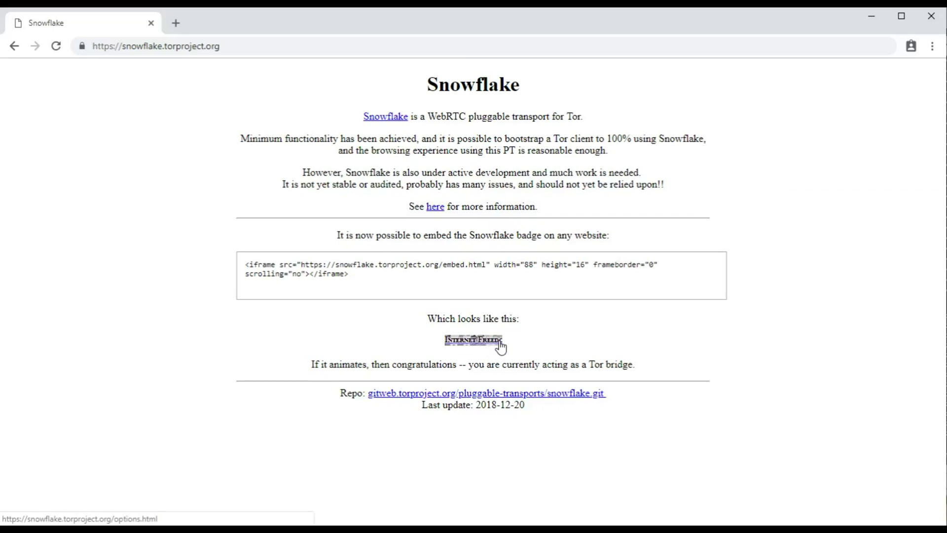
- Set the Snowflake browser proxy to ACTIVE from the badge's Options page, then close that page
click(469, 342)
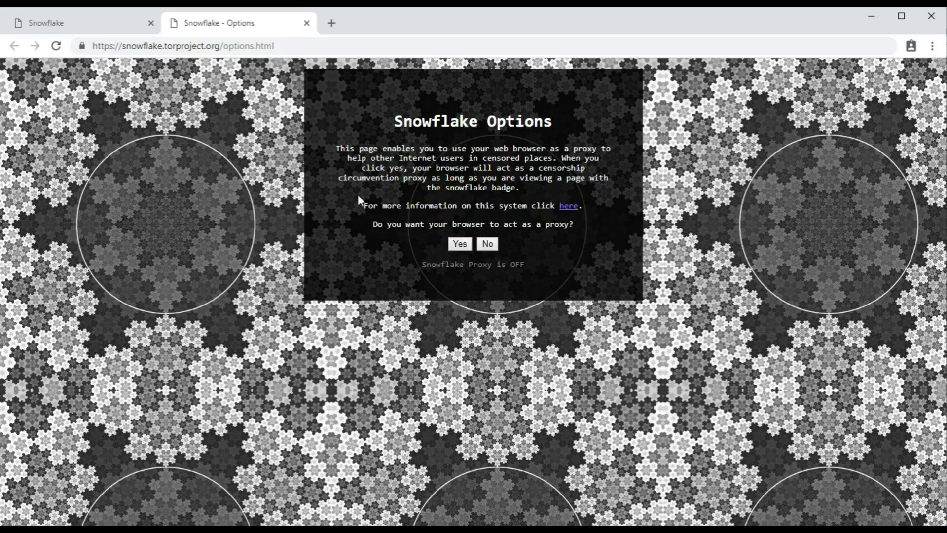
click(459, 245)
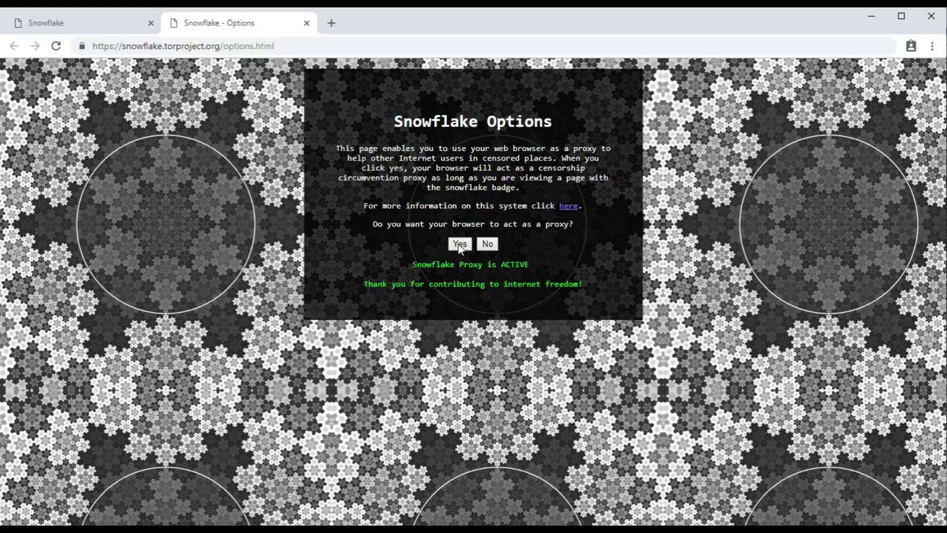
click(306, 23)
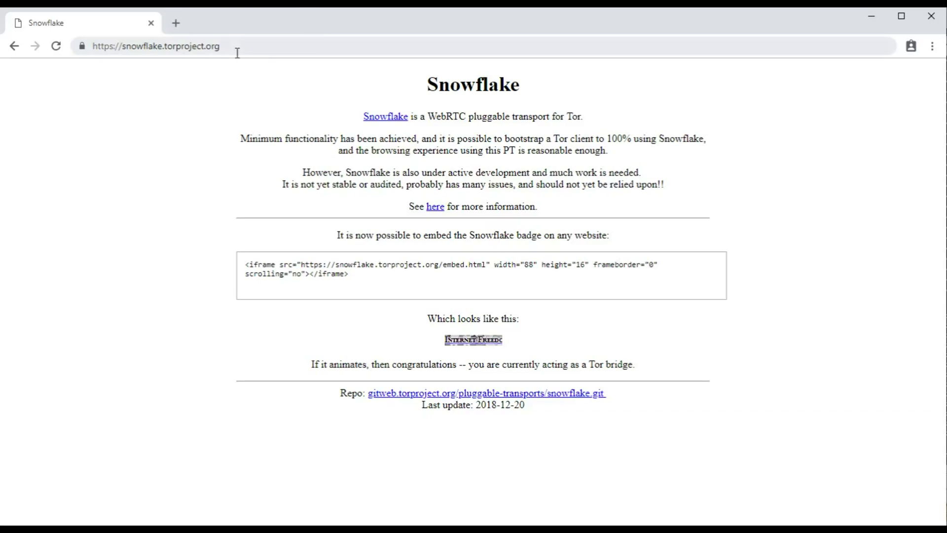
- Append /snowflake to the snowflake.torproject.org address in the address bar
click(259, 46)
click(270, 45)
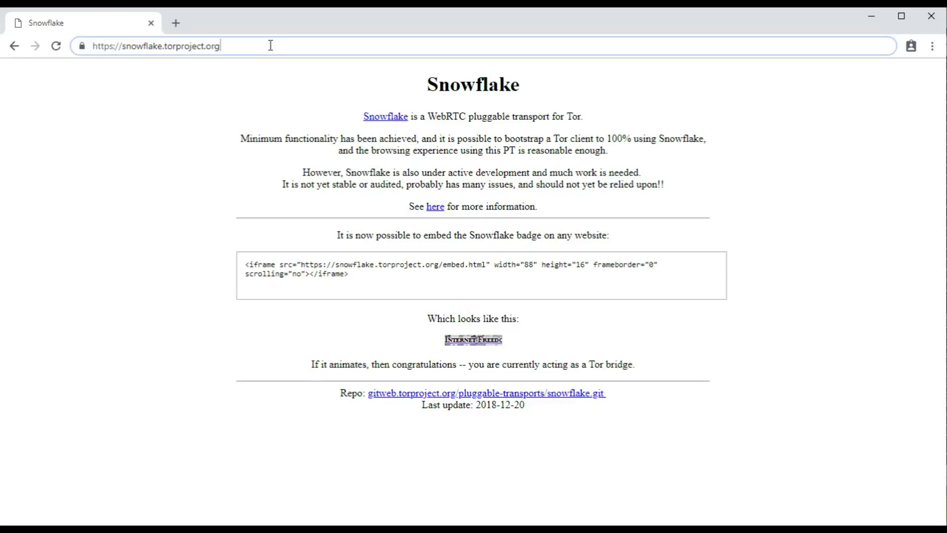
text(/)
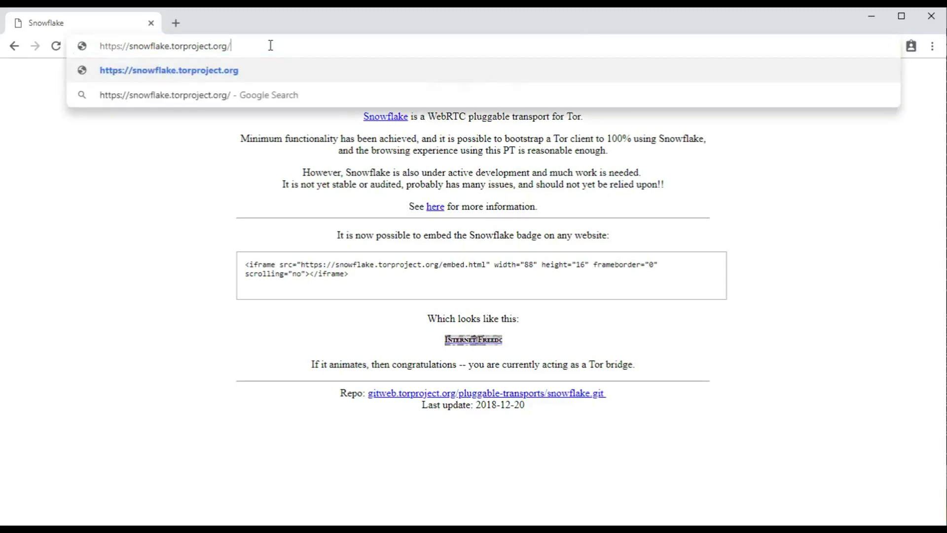
text(snowf)
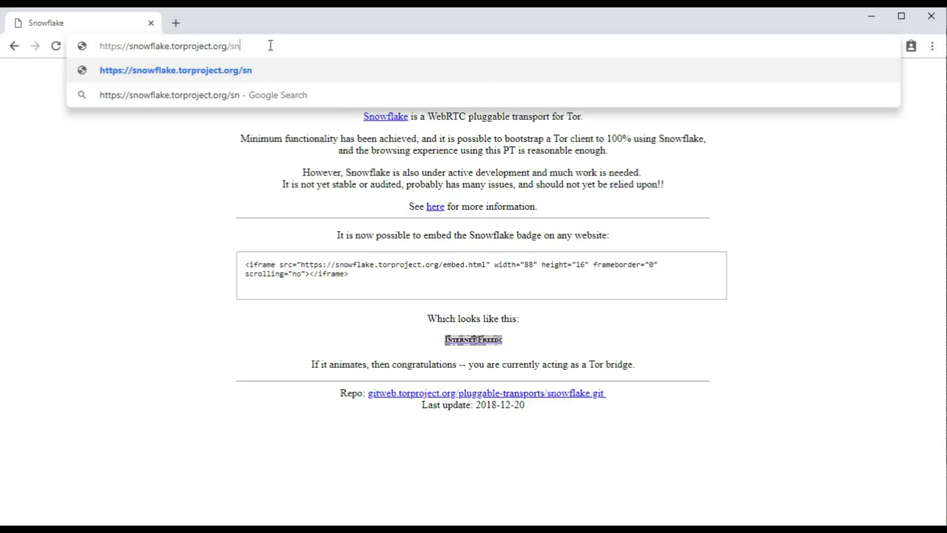
text(lake)
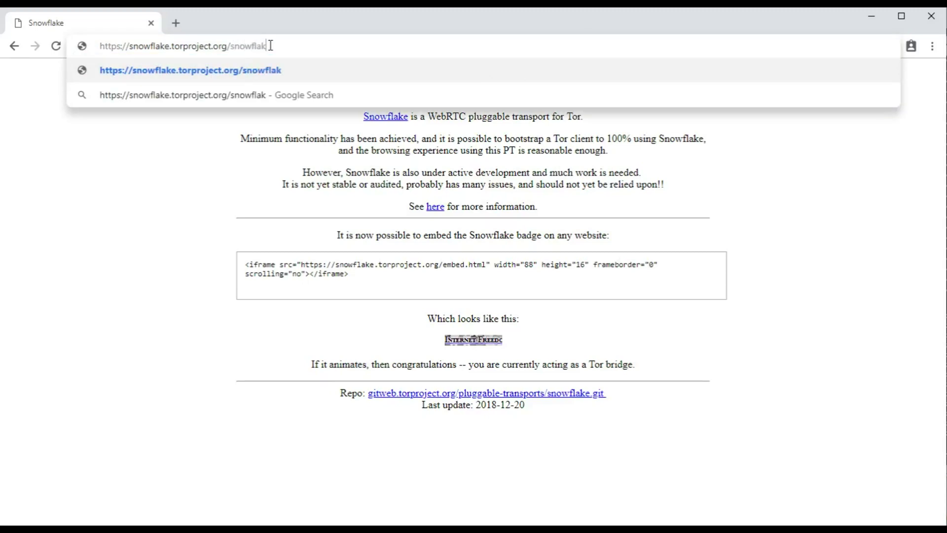
- Load snowflake.torproject.org/snowflake and let the proxy poll the broker for client offers
key(Return)
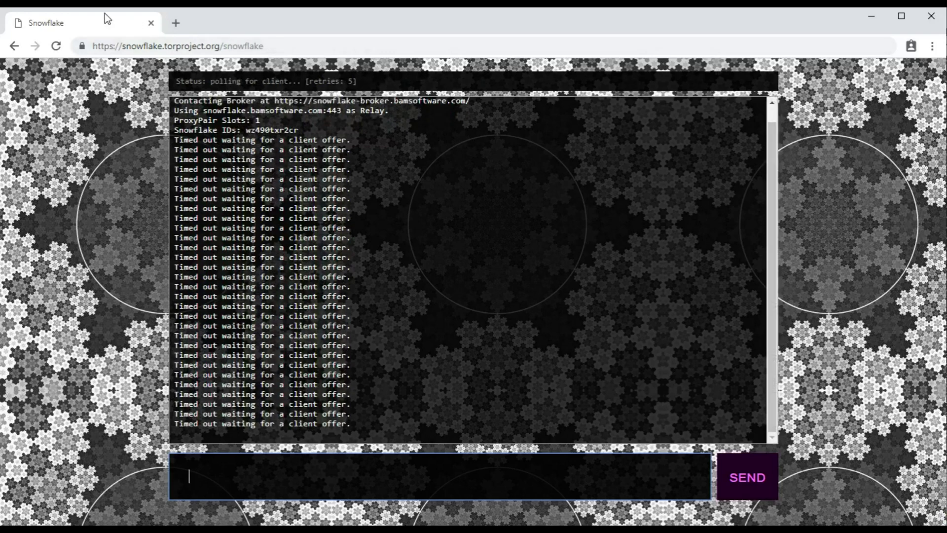
- Duplicate the Snowflake proxy tab three times to get four proxy tabs
right_click(60, 31)
click(105, 80)
right_click(188, 32)
click(256, 76)
right_click(368, 23)
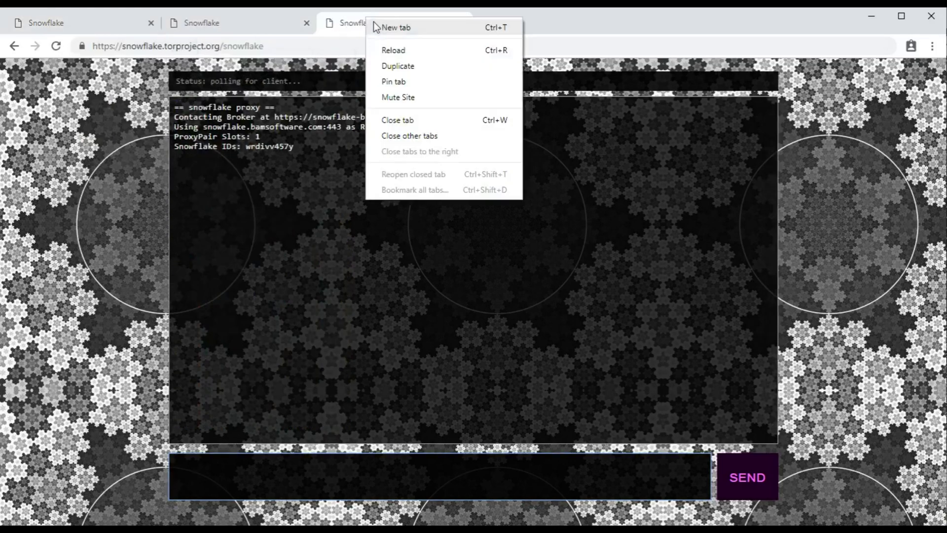
click(404, 66)
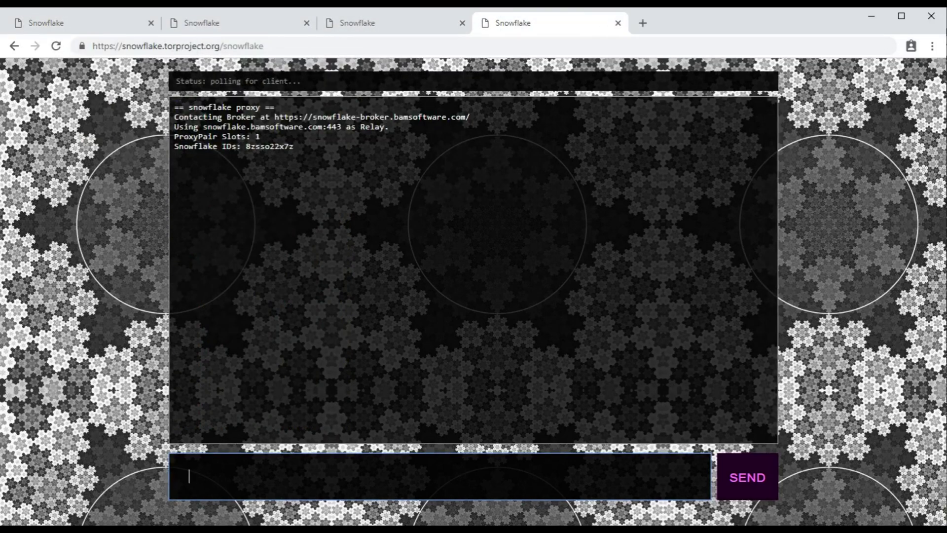
- Check each of the four proxy tabs' logs, ending on the third tab
click(359, 30)
click(240, 29)
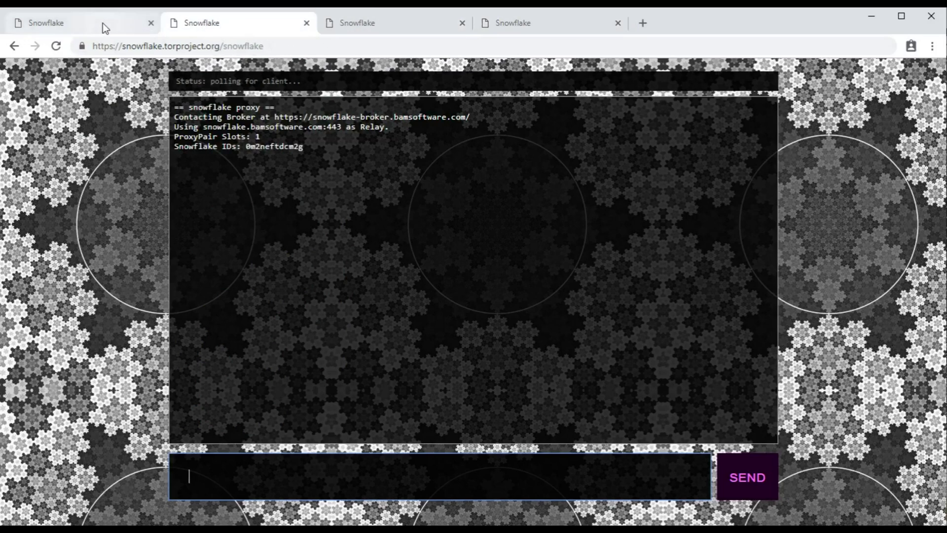
click(103, 24)
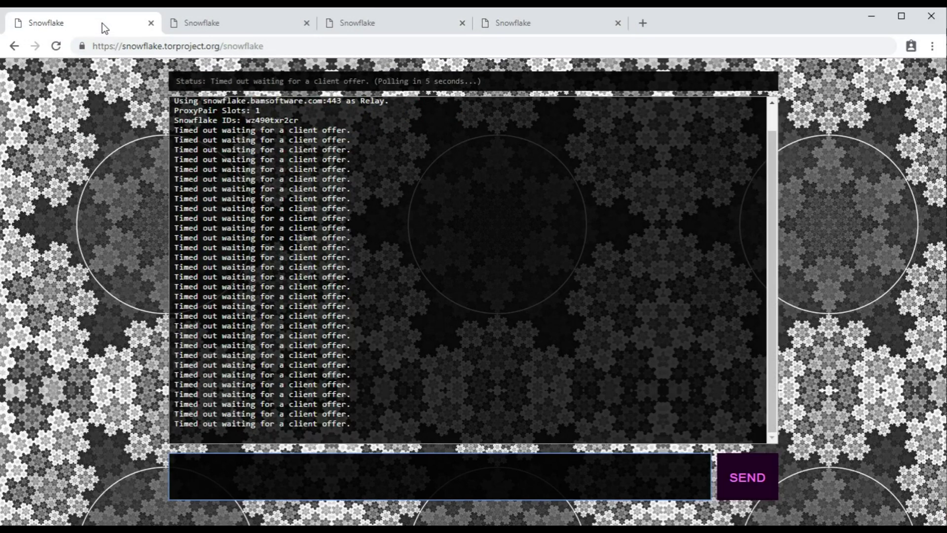
click(220, 30)
click(353, 25)
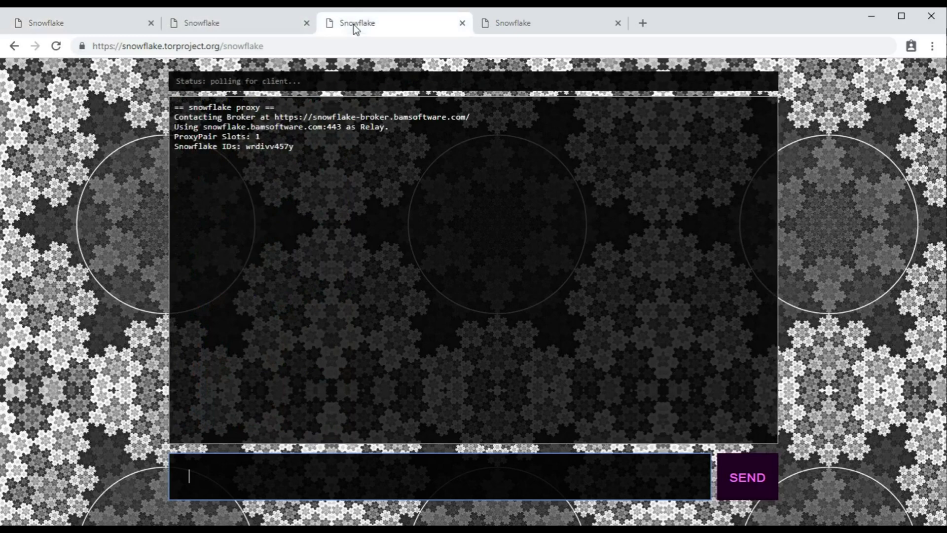
click(497, 25)
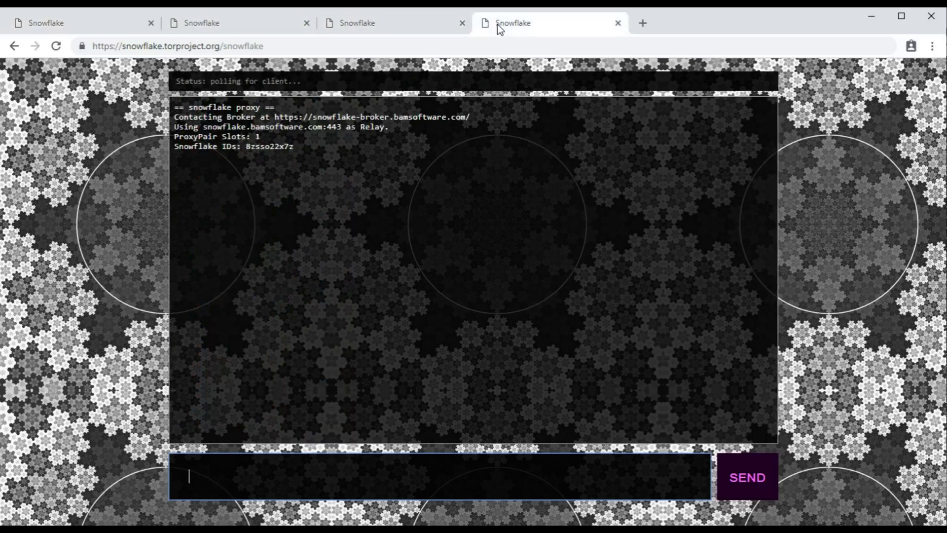
click(386, 25)
click(197, 24)
click(82, 29)
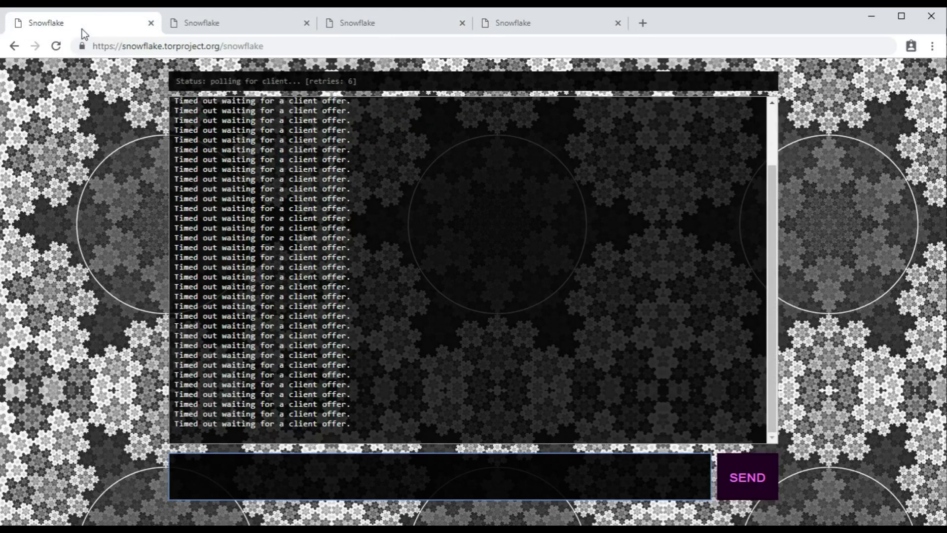
click(217, 28)
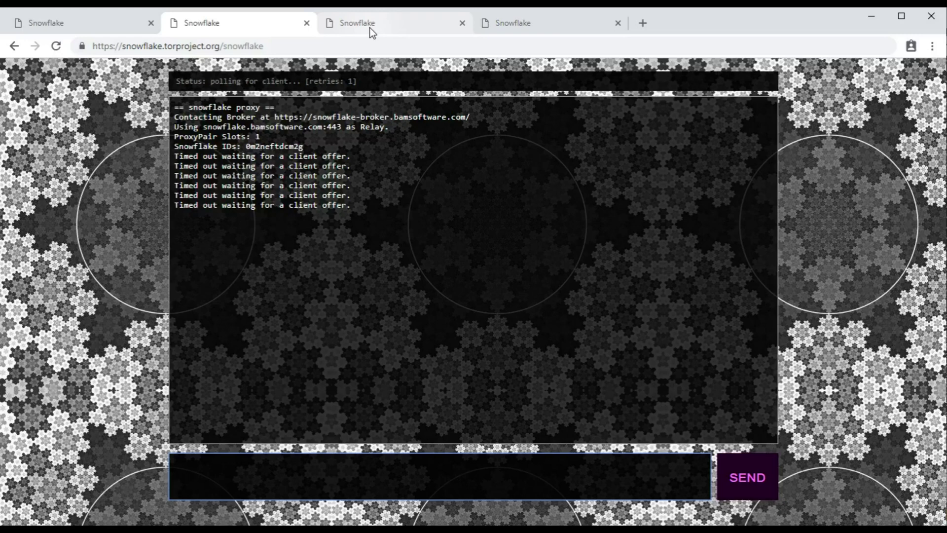
click(373, 33)
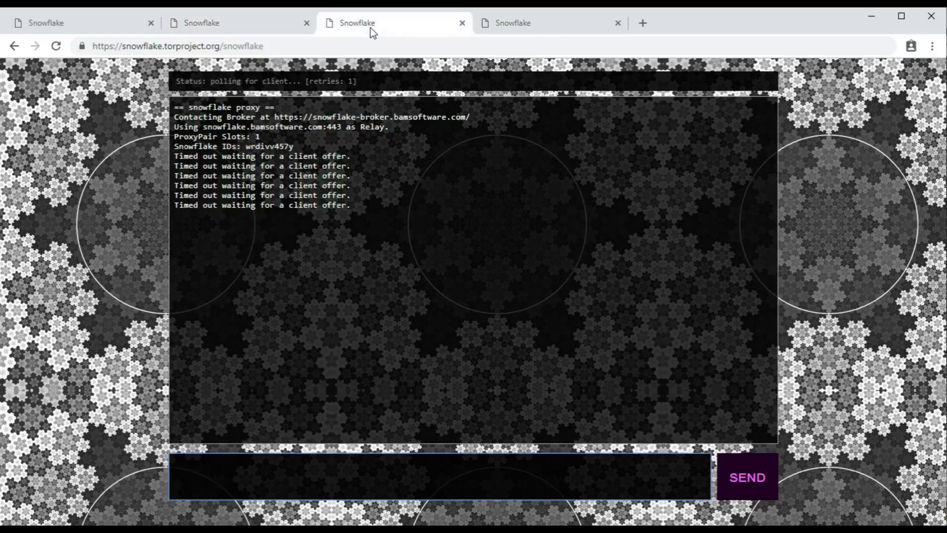